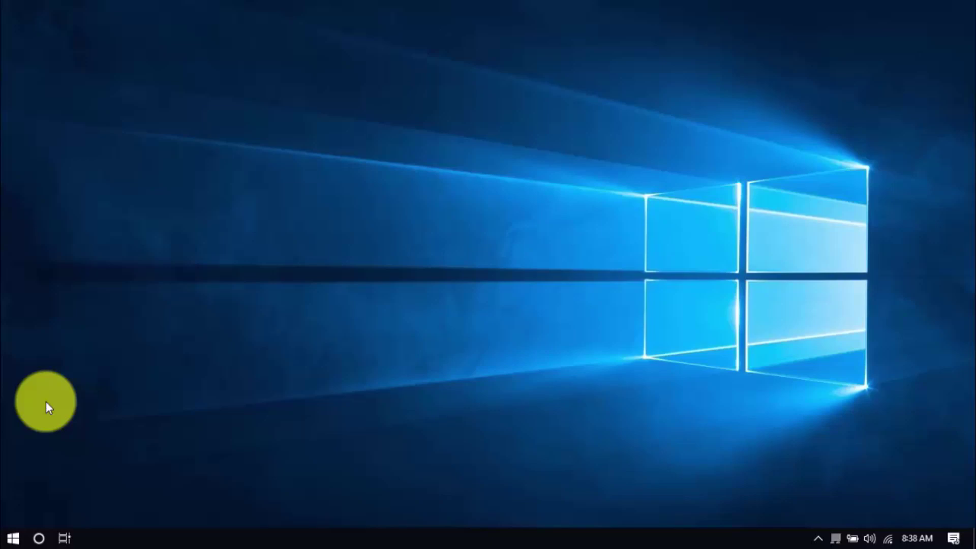
Open Settings > Apps & features and select ACD Music Studio to reveal its Uninstall option
{"action": "left_click", "coordinate": [12, 540]}
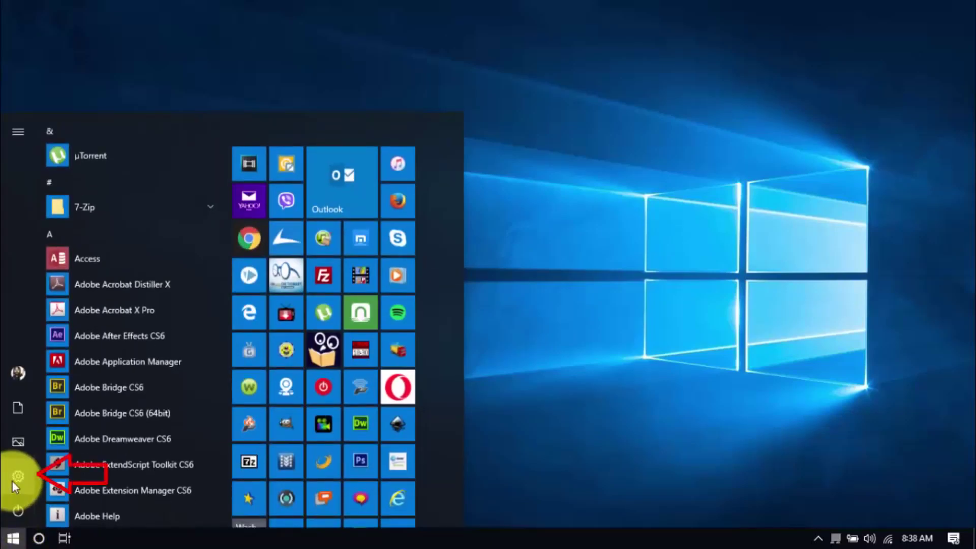
{"action": "left_click", "coordinate": [14, 478]}
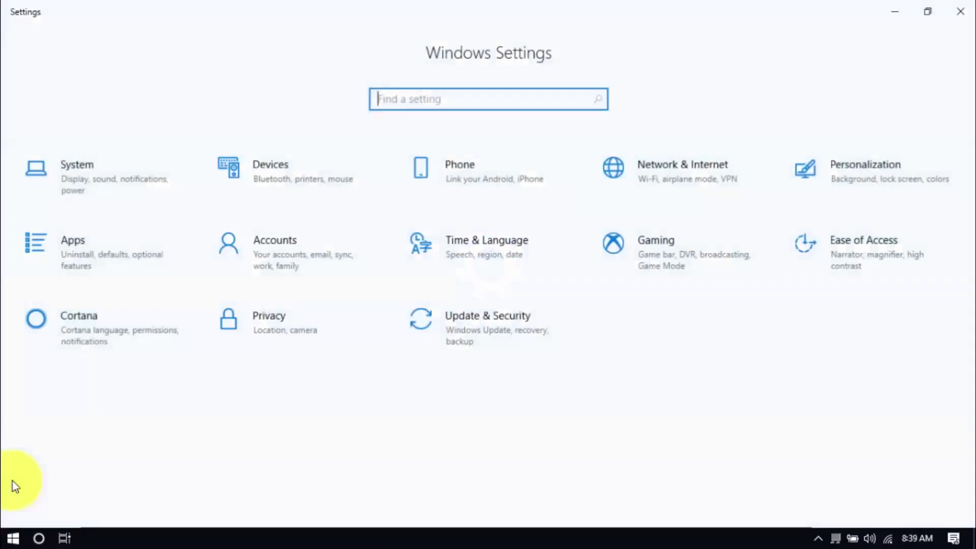
{"action": "left_click", "coordinate": [93, 236]}
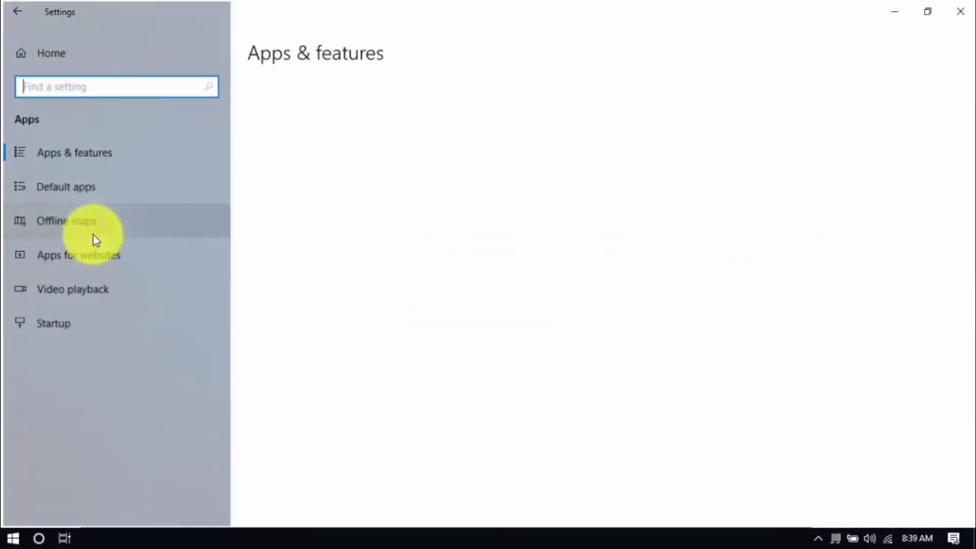
{"action": "scroll", "coordinate": [477, 454], "scroll_direction": "down", "scroll_amount": 6}
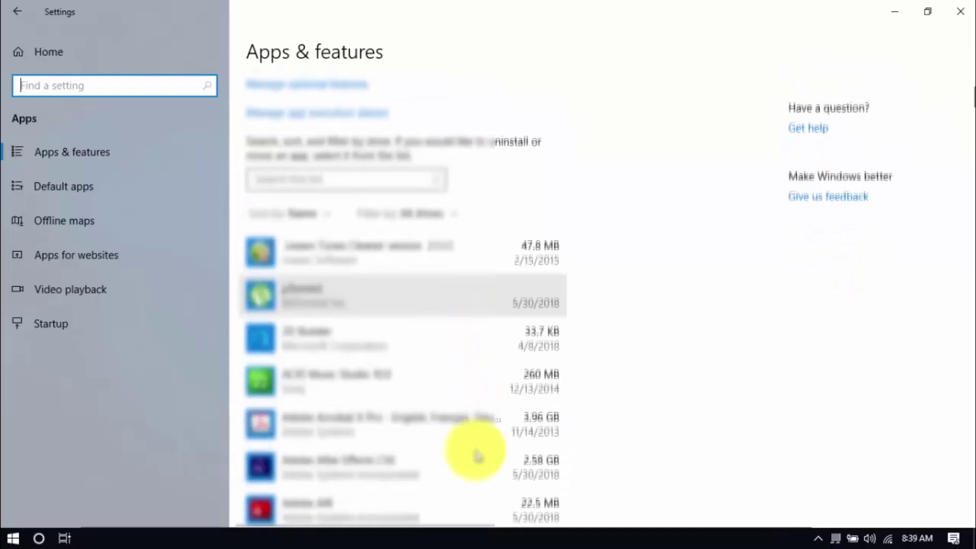
{"action": "left_click", "coordinate": [447, 219]}
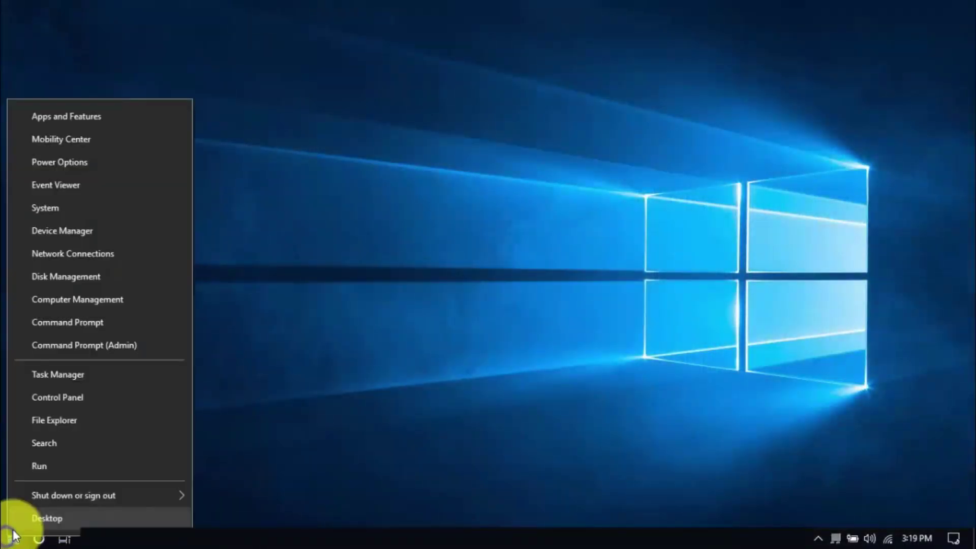
In the power button settings, unlock the shutdown options and uncheck Turn on fast startup and Sleep
{"action": "left_click", "coordinate": [91, 162]}
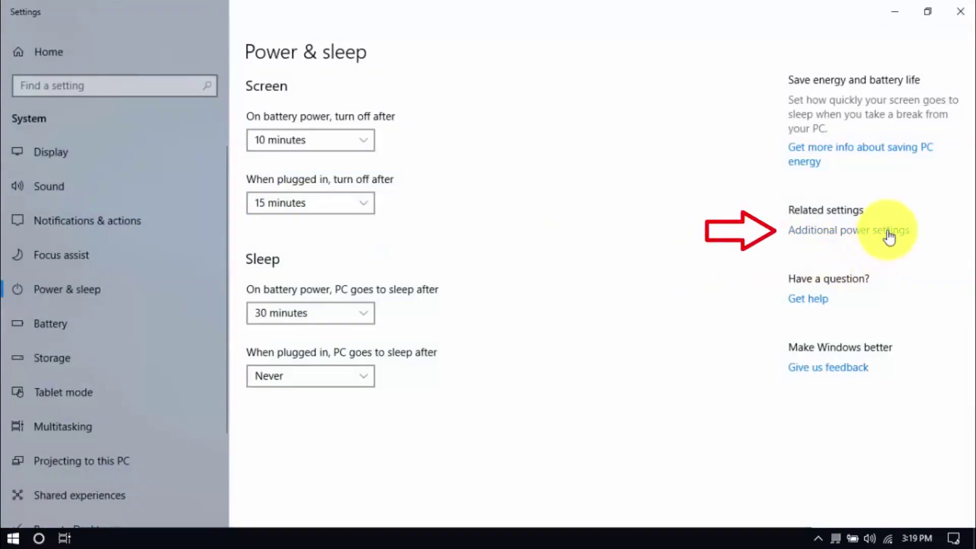
{"action": "left_click", "coordinate": [888, 233]}
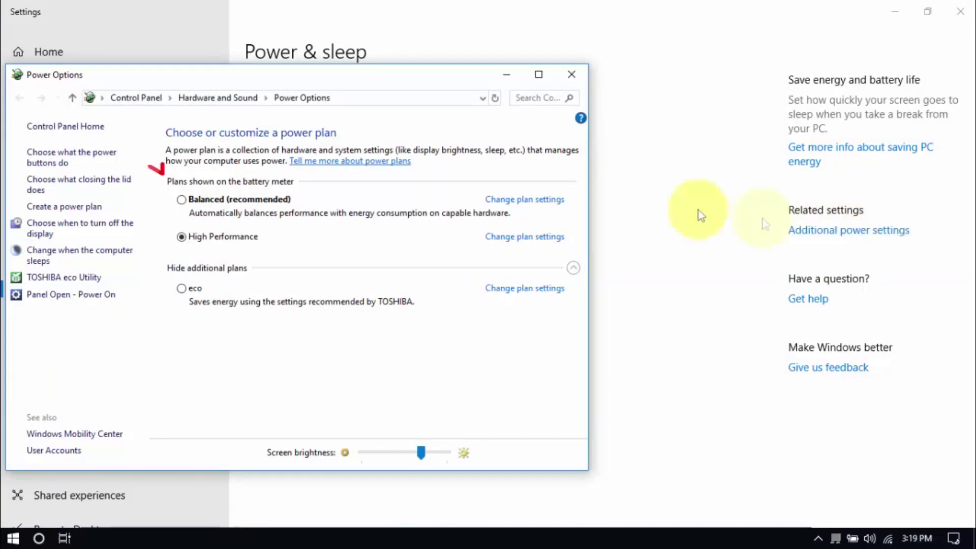
{"action": "left_click", "coordinate": [57, 162]}
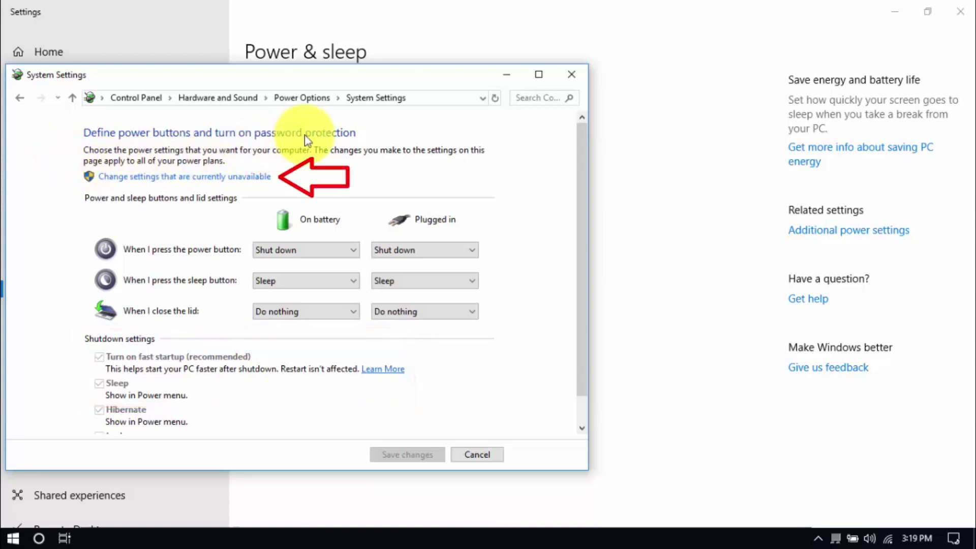
{"action": "left_click", "coordinate": [241, 178]}
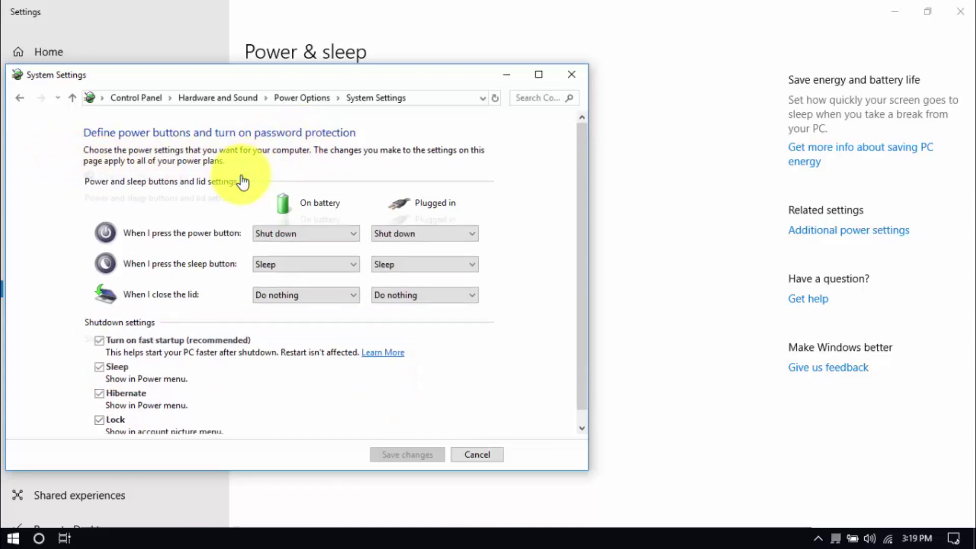
{"action": "left_click", "coordinate": [151, 350]}
{"action": "left_click", "coordinate": [117, 367]}
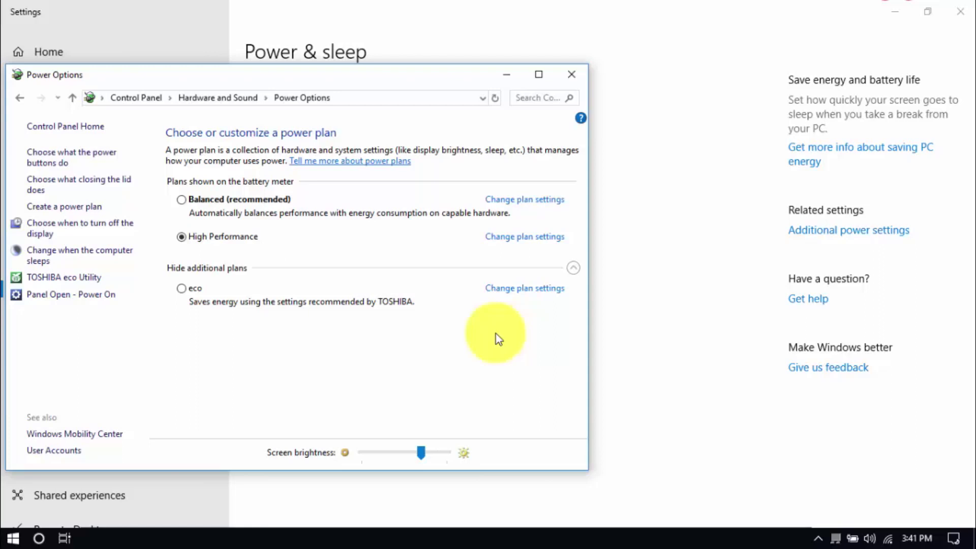
Open the advanced power settings for the High Performance plan
{"action": "left_click", "coordinate": [538, 236]}
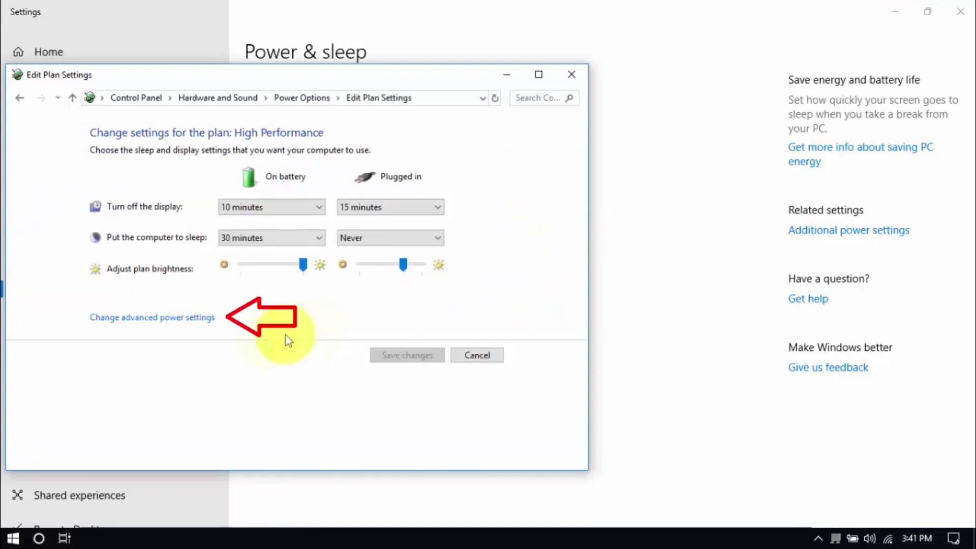
{"action": "left_click", "coordinate": [164, 319]}
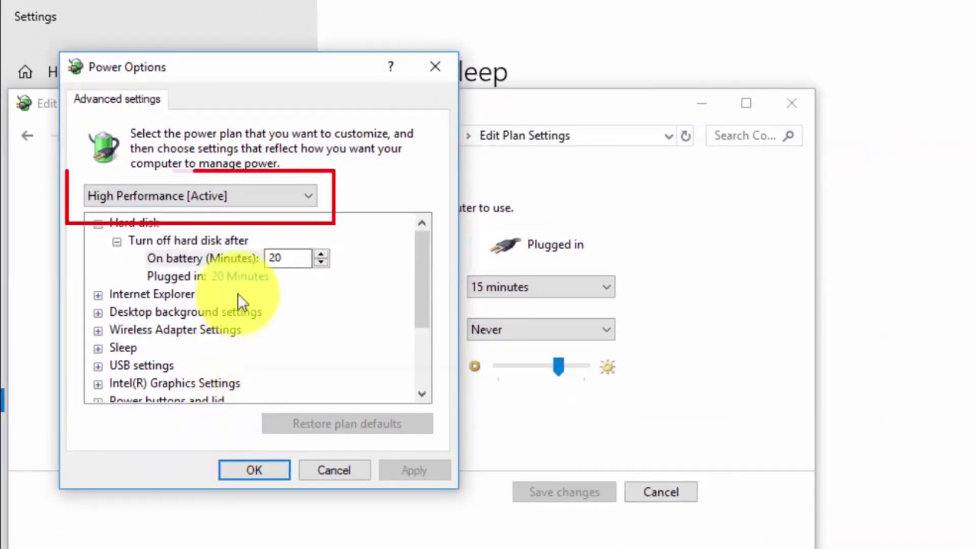
{"action": "left_click", "coordinate": [269, 201]}
{"action": "left_click", "coordinate": [269, 201]}
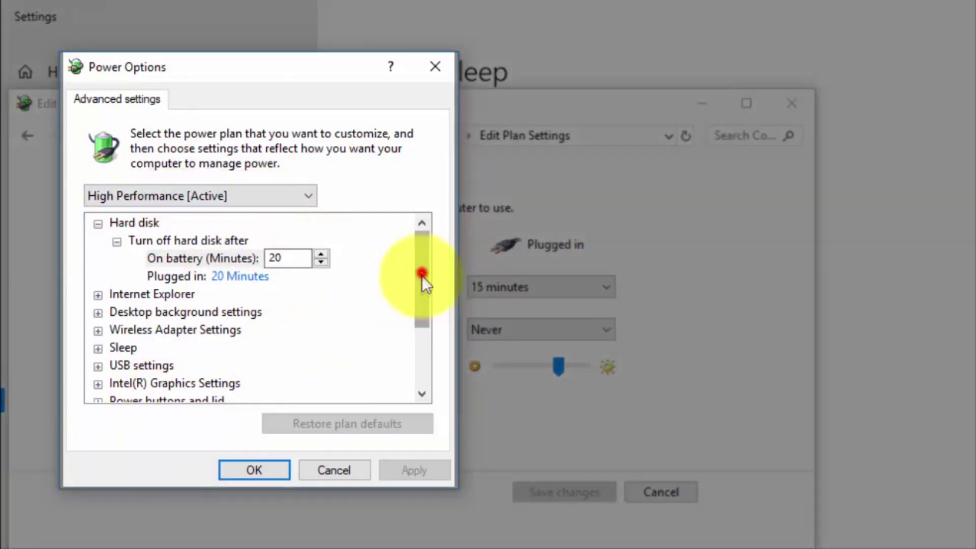
{"action": "left_click_drag", "start_coordinate": [422, 276], "coordinate": [416, 351]}
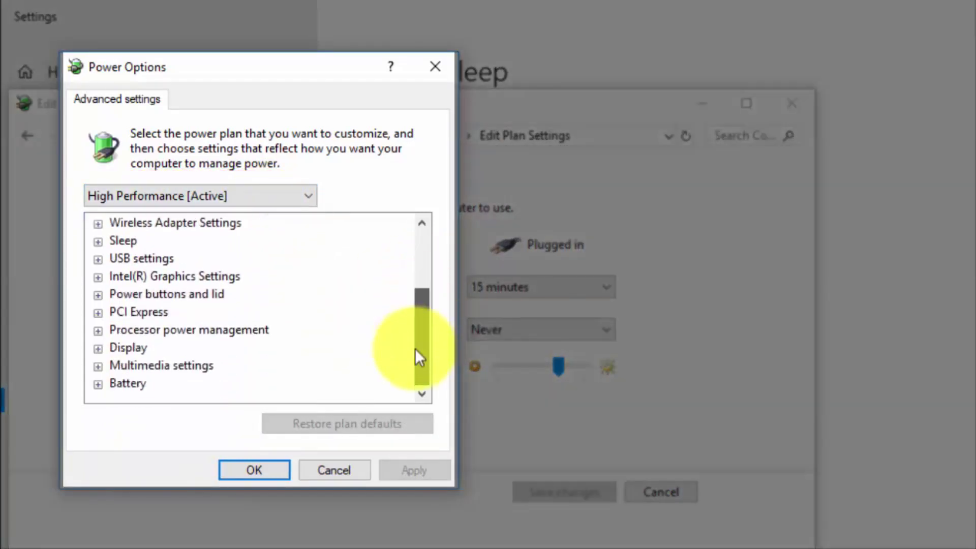
Set Intel(R) Graphics Power Plan to Balanced on battery and plugged in; expand PCI Express Link State Power Management
{"action": "left_click", "coordinate": [97, 277]}
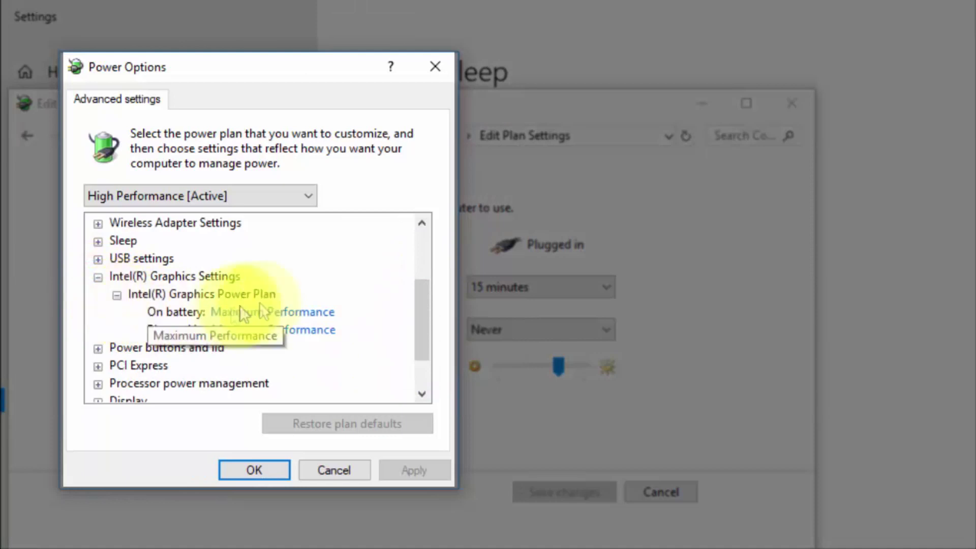
{"action": "left_click", "coordinate": [275, 312]}
{"action": "left_click", "coordinate": [265, 315]}
{"action": "left_click", "coordinate": [257, 338]}
{"action": "left_click", "coordinate": [256, 336]}
{"action": "left_click", "coordinate": [255, 333]}
{"action": "left_click", "coordinate": [264, 363]}
{"action": "left_click", "coordinate": [98, 367]}
{"action": "left_click", "coordinate": [118, 383]}
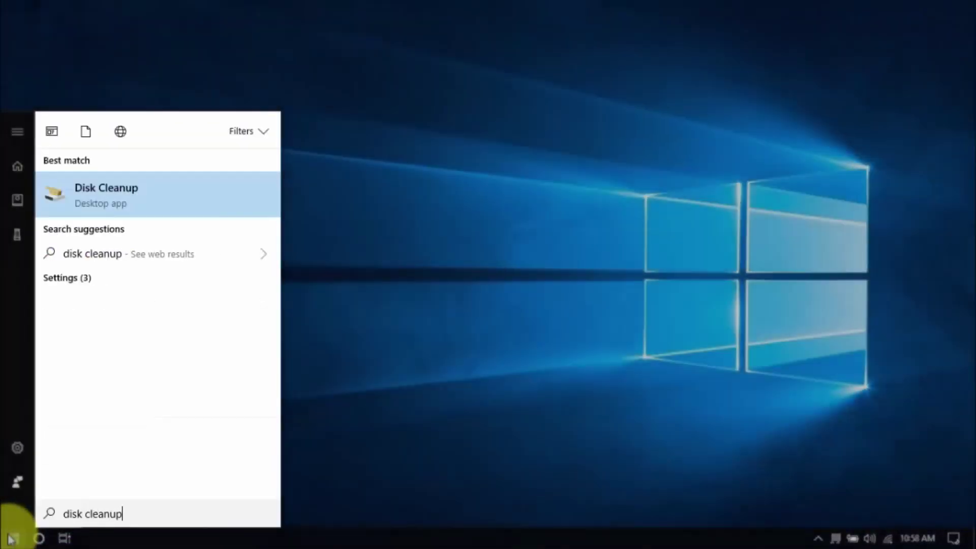
Run Disk Cleanup on drive C:, then clean up its system files too
{"action": "key", "text": "Return"}
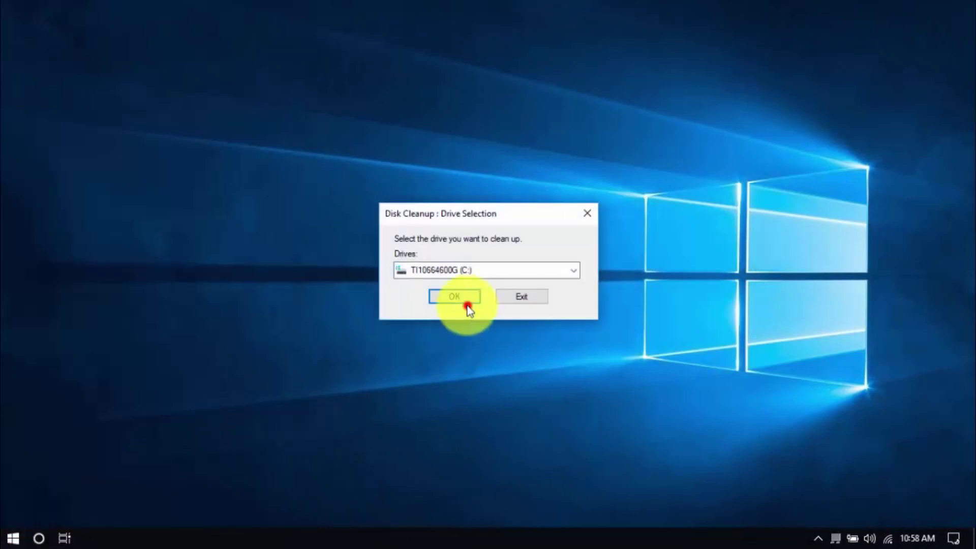
{"action": "left_click", "coordinate": [466, 304]}
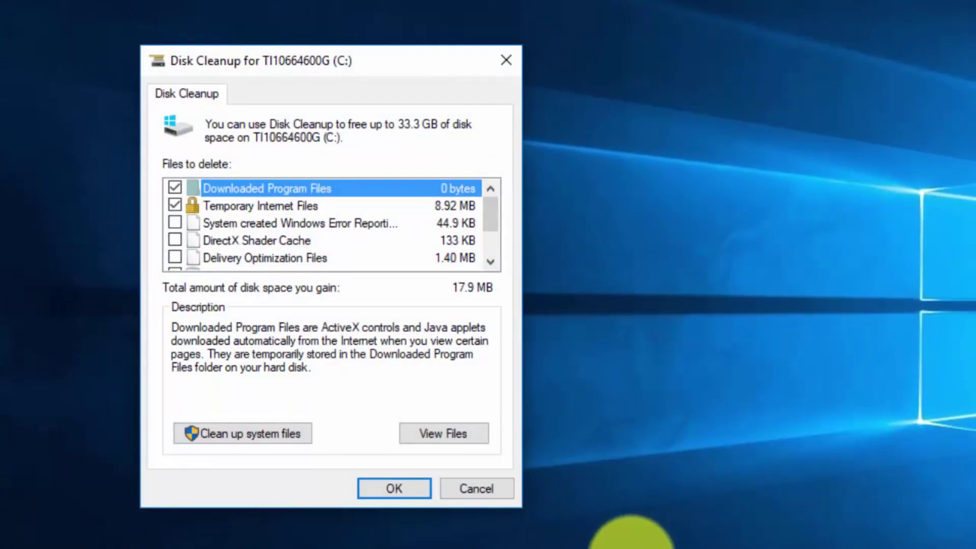
{"action": "left_click", "coordinate": [267, 433]}
{"action": "left_click", "coordinate": [671, 337]}
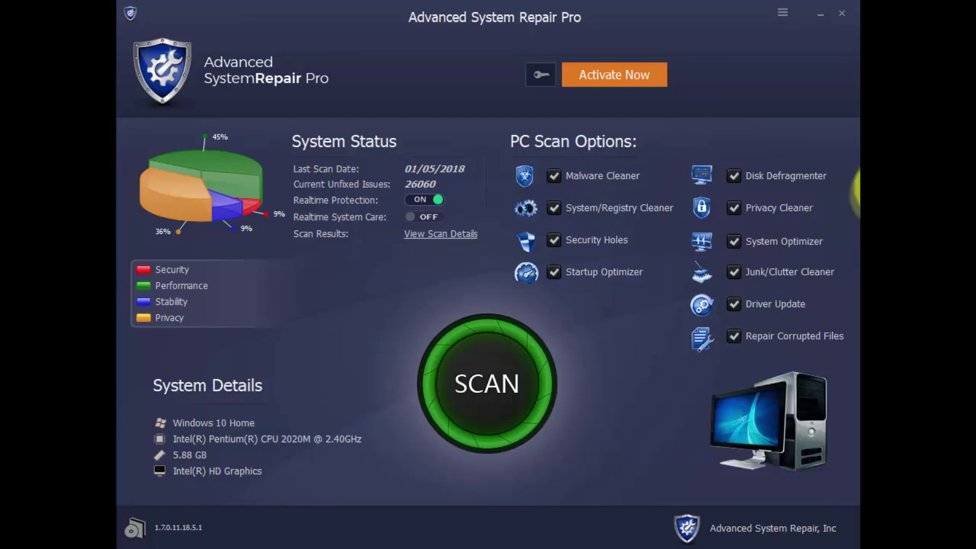
Start the full PC scan in Advanced System Repair Pro
{"action": "left_click", "coordinate": [470, 404]}
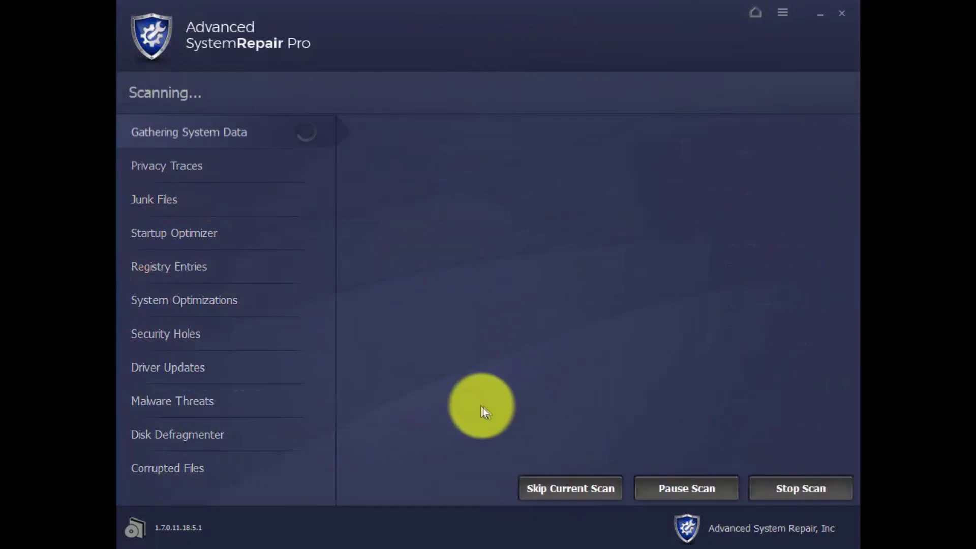